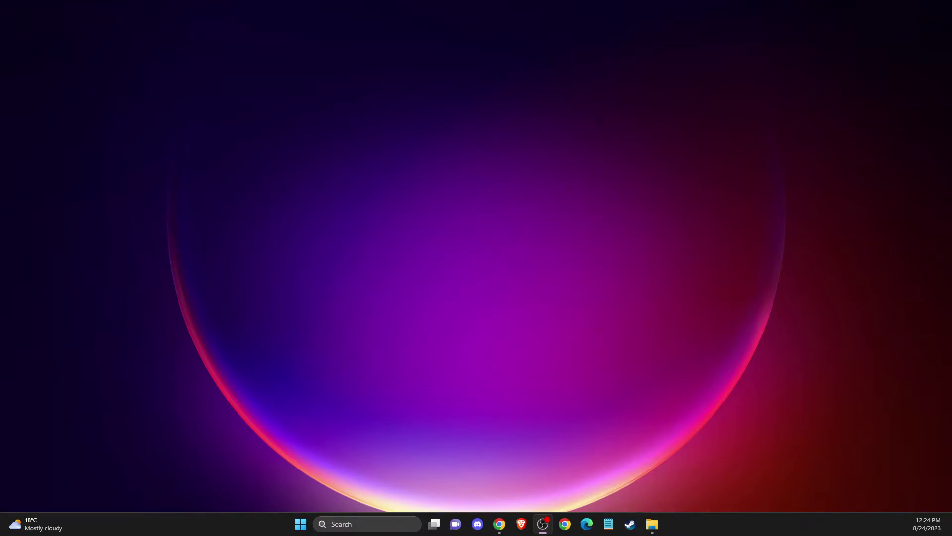
# Browse from This PC to C:\Windows\System32\drivers\etc in File Explorer
pyautogui.hotkey('alt', 'Tab')
pyautogui.hotkey('alt', 'Tab')
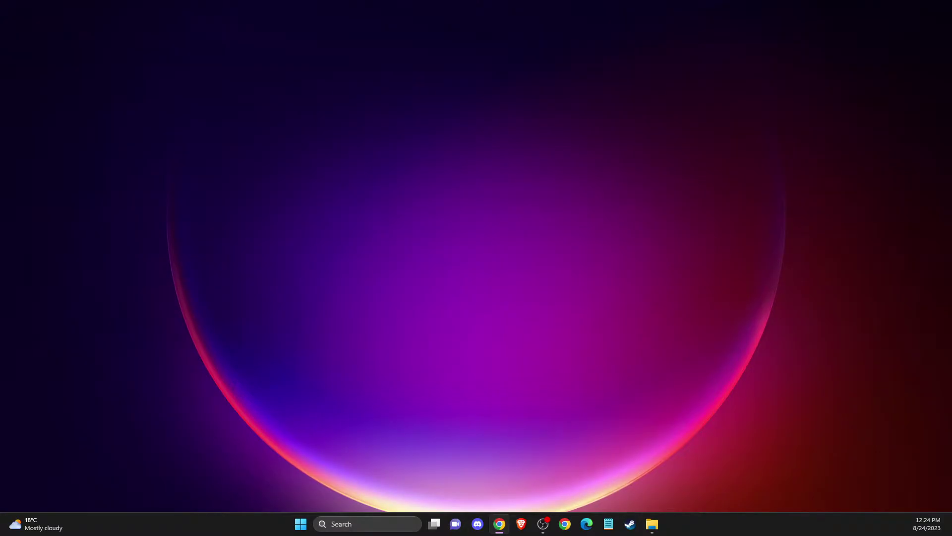
pyautogui.press('super+e')
pyautogui.moveTo(384, 98); pyautogui.dragTo(509, 76)
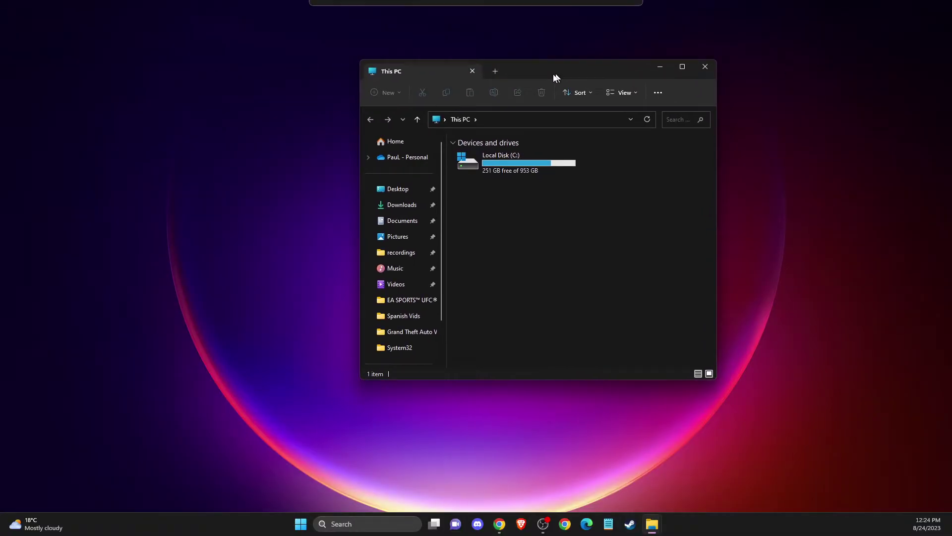
pyautogui.doubleClick(454, 160)
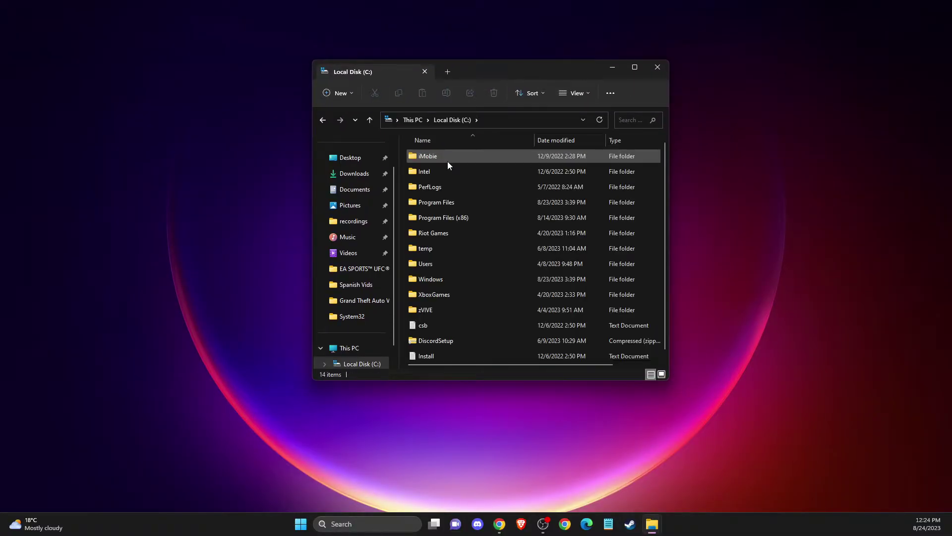
pyautogui.doubleClick(465, 278)
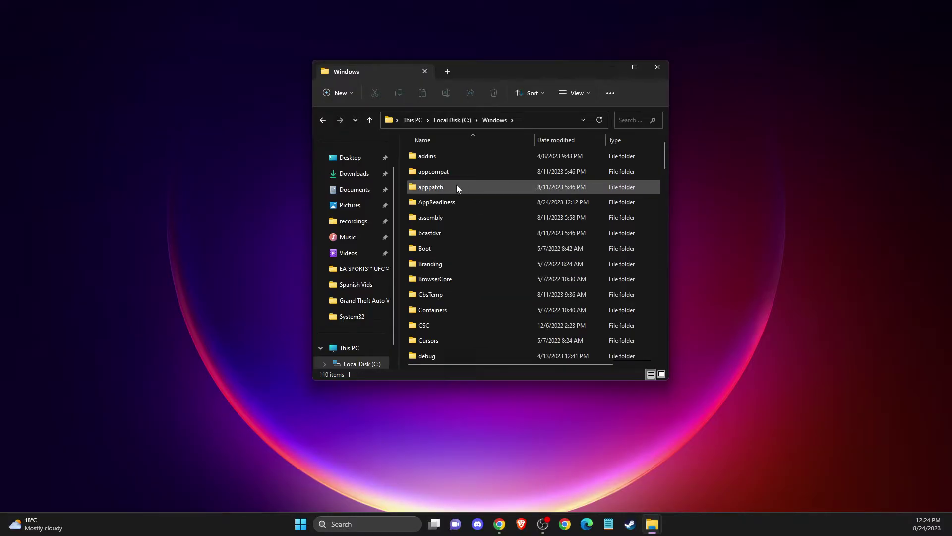
pyautogui.press('s')
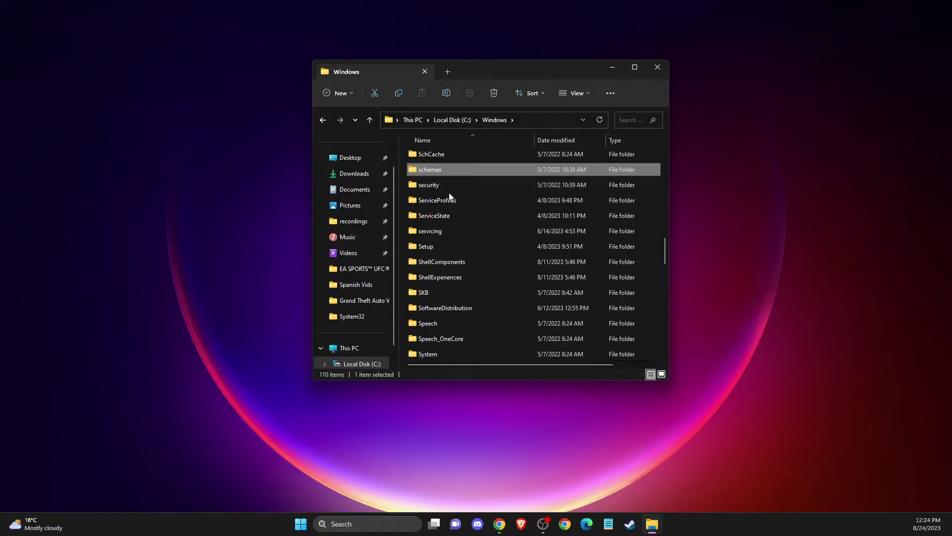
pyautogui.press('Down')
pyautogui.press('Down')
pyautogui.press('Down')
pyautogui.press('Down')
pyautogui.press('Down')
pyautogui.press('Down')
pyautogui.press('Down')
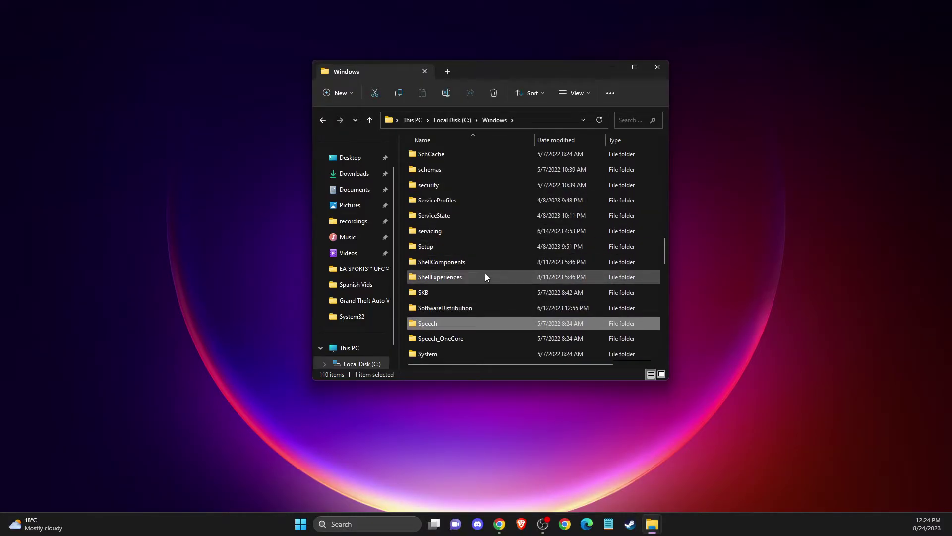
pyautogui.scroll(-1, 485, 273)
pyautogui.doubleClick(447, 337)
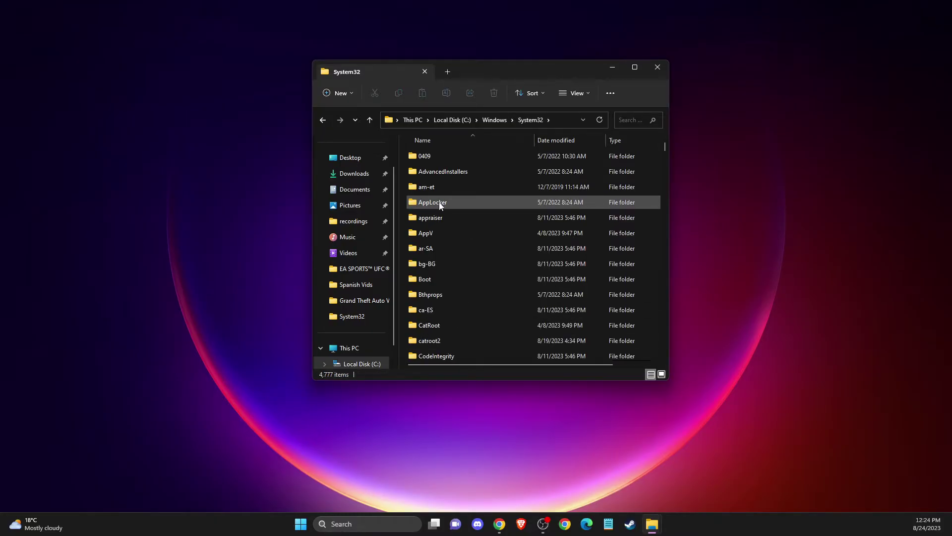
pyautogui.press('d')
pyautogui.press('Down')
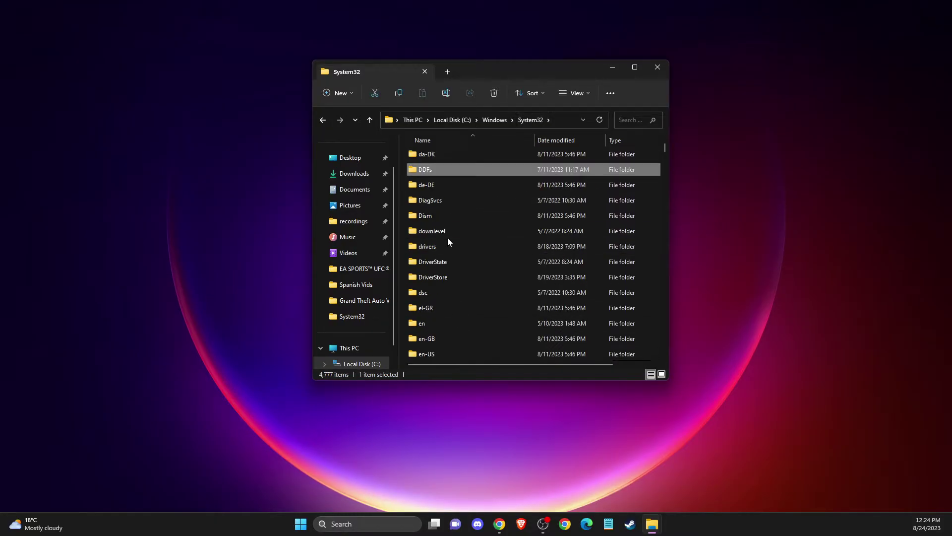
pyautogui.press('Down')
pyautogui.press('Down')
pyautogui.press('Down')
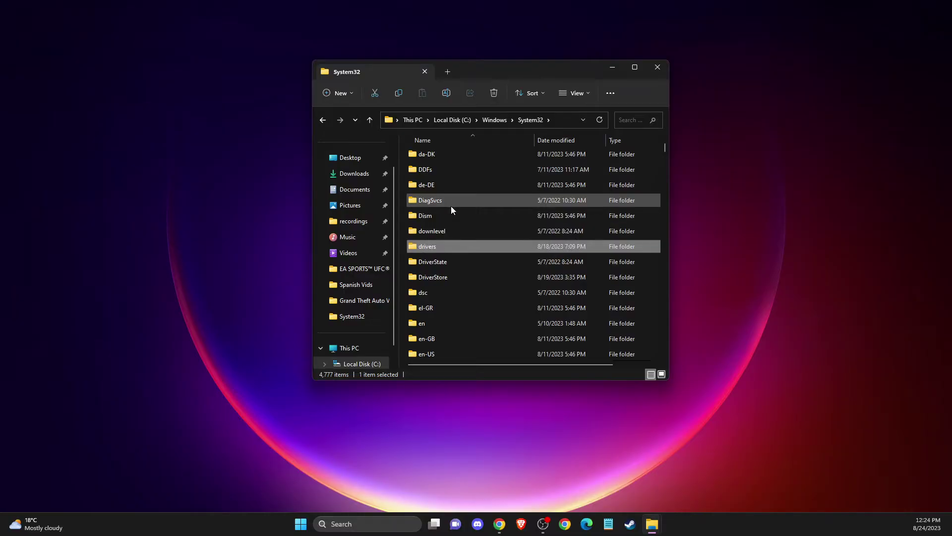
pyautogui.doubleClick(436, 246)
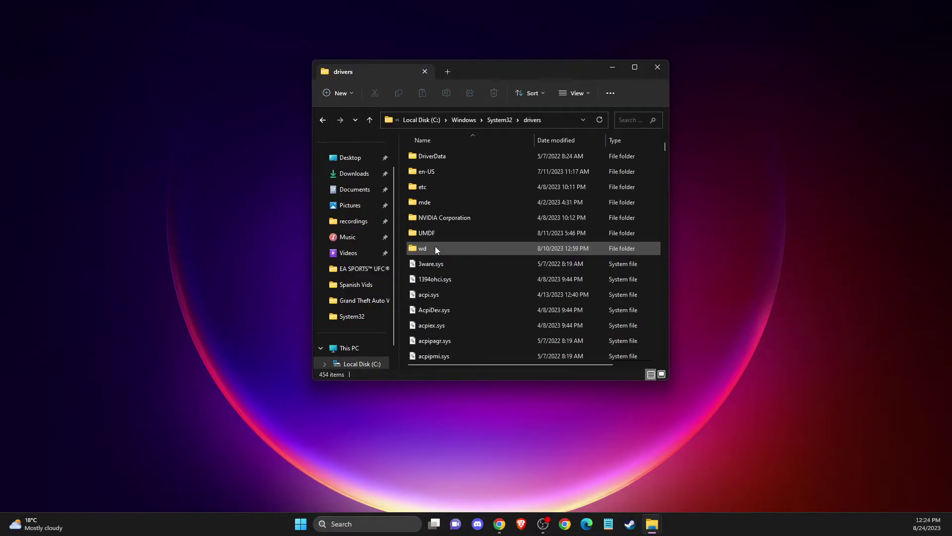
pyautogui.doubleClick(421, 187)
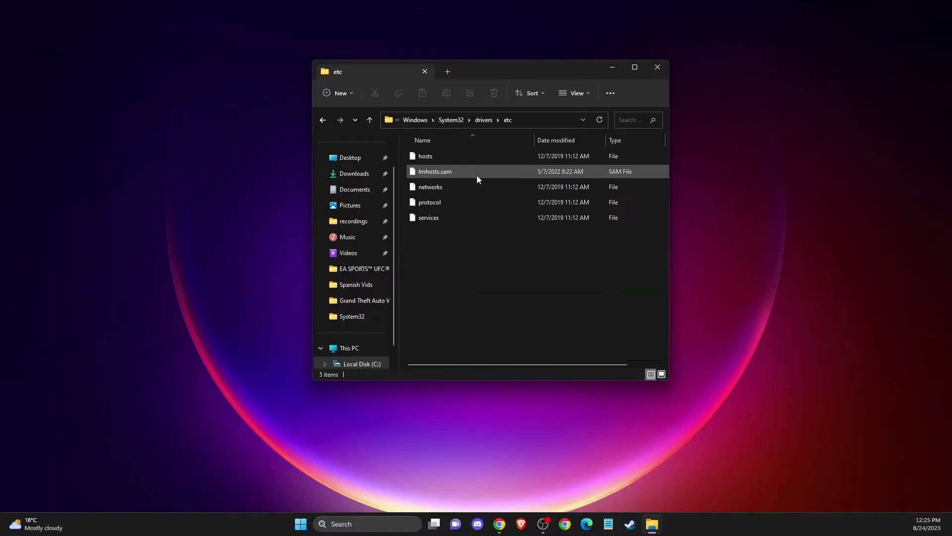
# Open the hosts file in Notepad just once, with the cursor after the last line
pyautogui.doubleClick(425, 156)
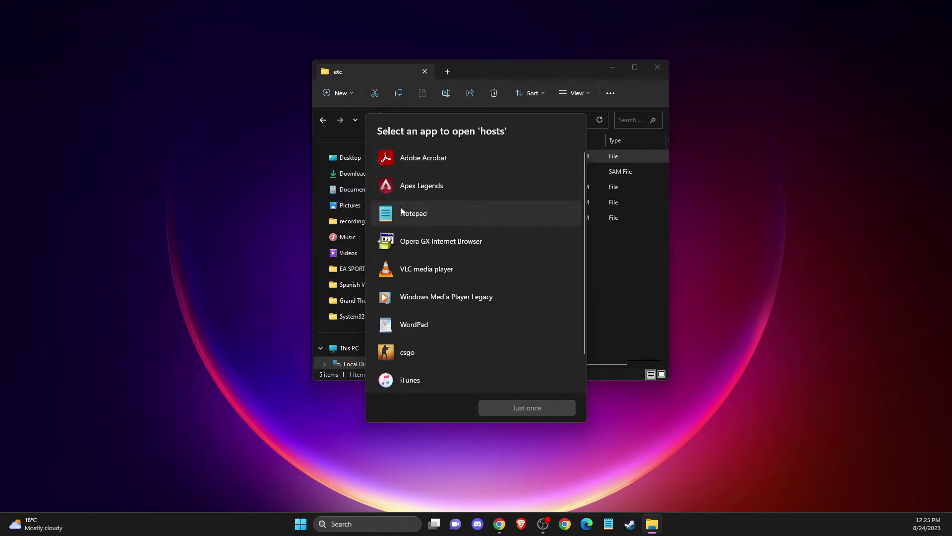
pyautogui.click(403, 218)
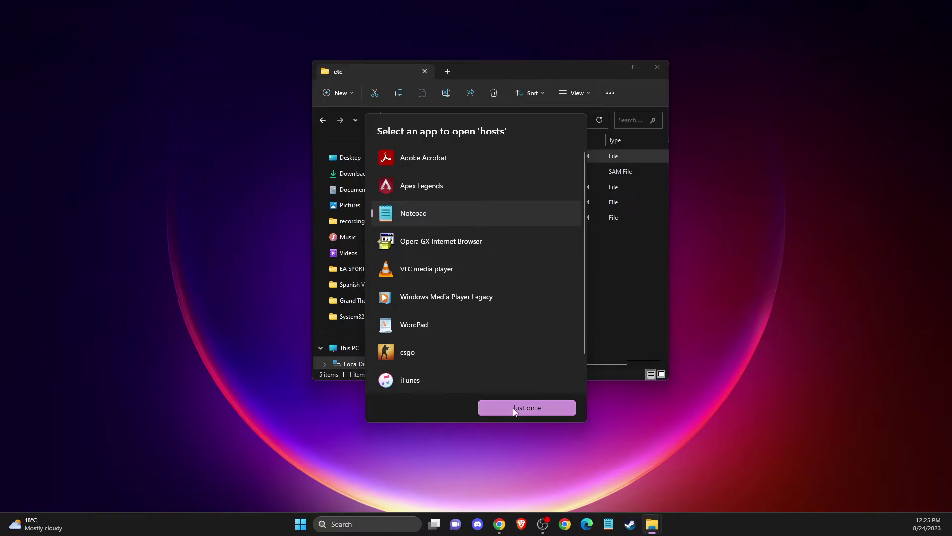
pyautogui.click(526, 408)
pyautogui.click(402, 328)
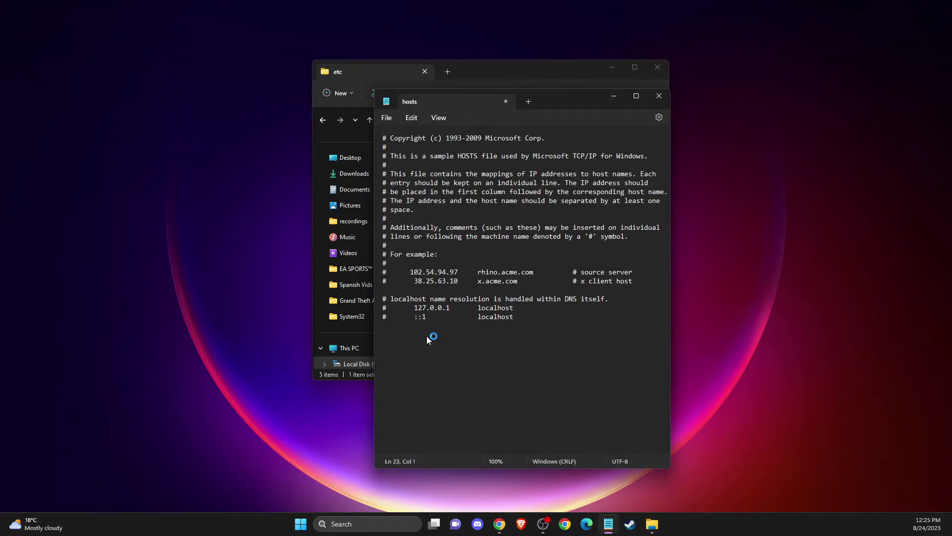
# Paste the two Mojang server lines, then select and delete them from hosts
pyautogui.write('35.156.99.191 authserver.mojang.com 35.156.99.191 sessionserver.mojang.com')
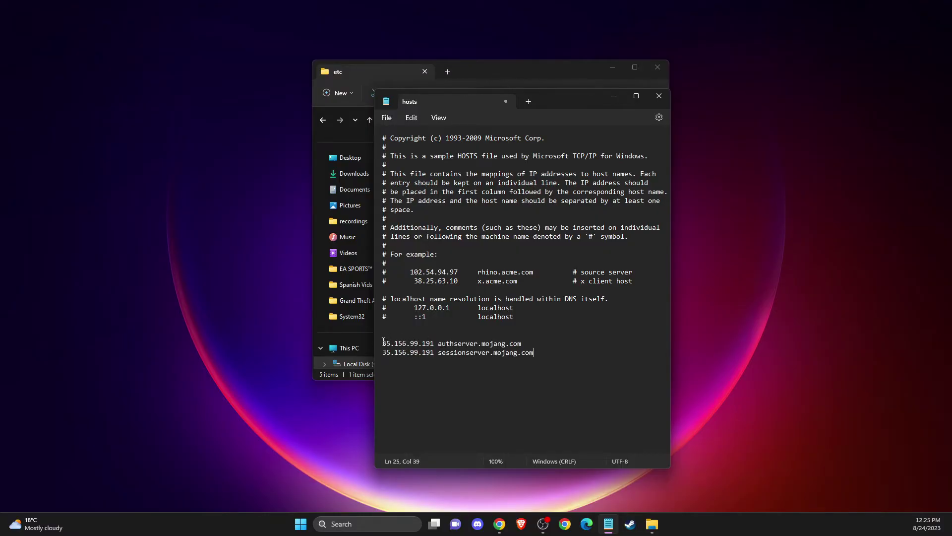
pyautogui.click(384, 343)
pyautogui.press('BackSpace')
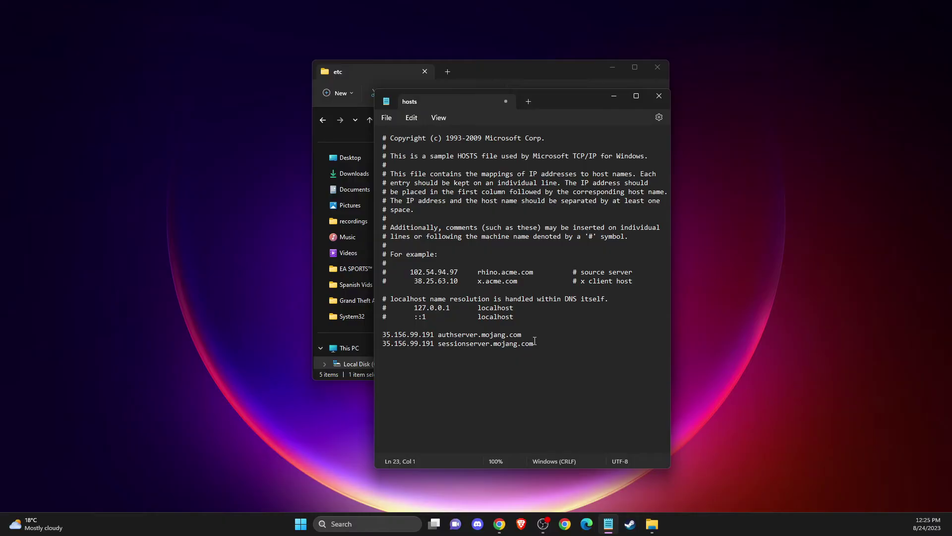
pyautogui.moveTo(535, 343); pyautogui.dragTo(367, 332)
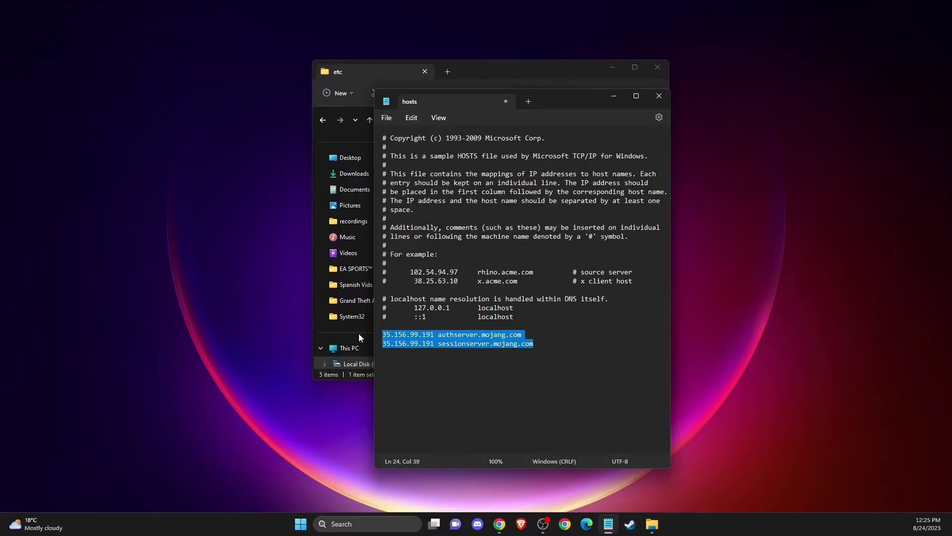
pyautogui.press('Delete')
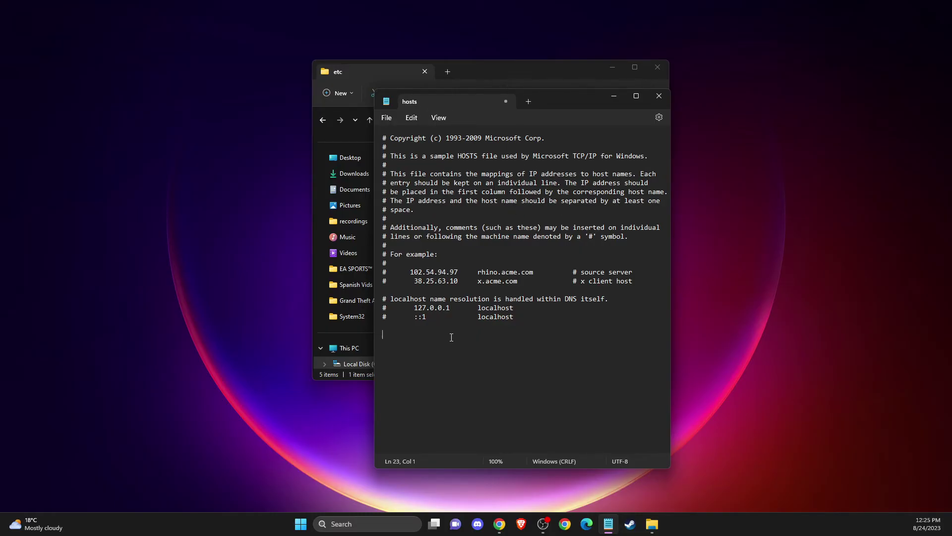
# Close hosts in Notepad, choosing Don't save
pyautogui.click(386, 118)
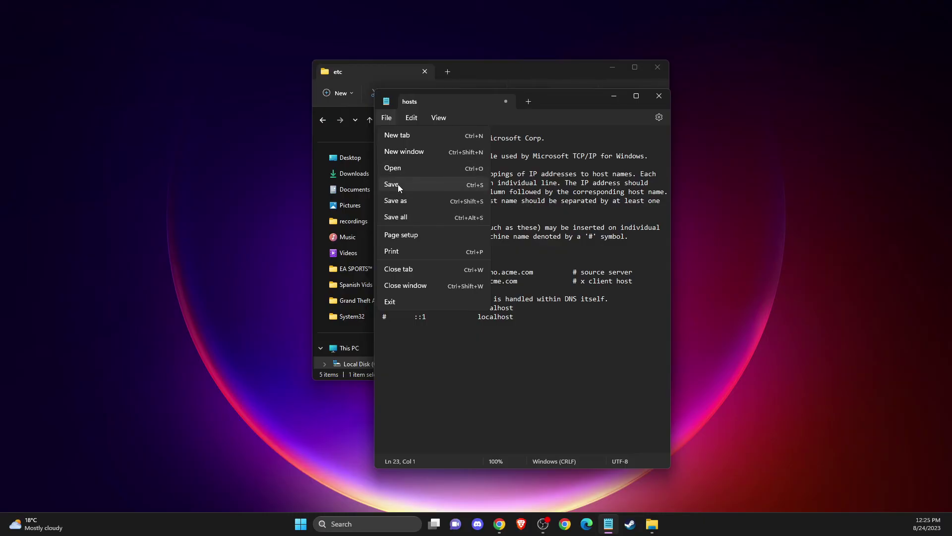
pyautogui.click(659, 96)
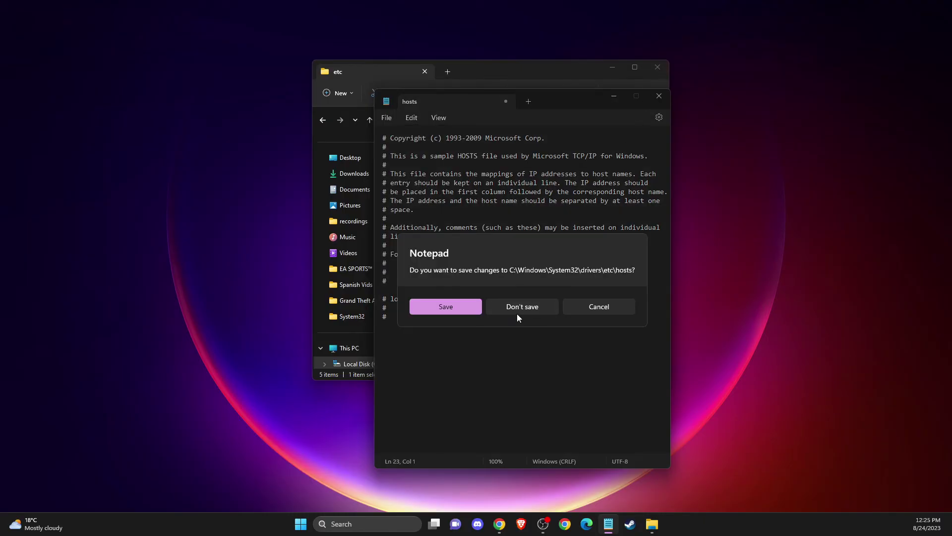
pyautogui.click(518, 312)
# Close the File Explorer window at the etc folder
pyautogui.click(662, 70)
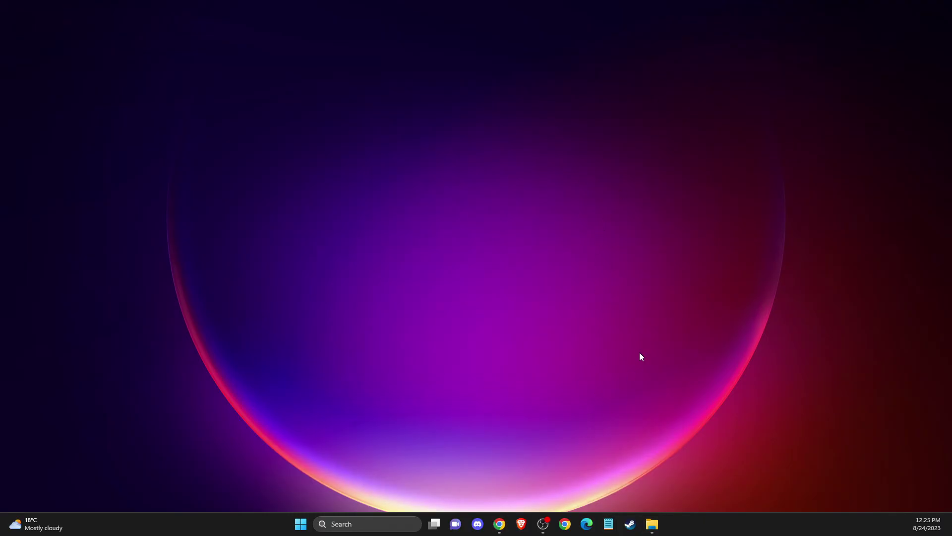